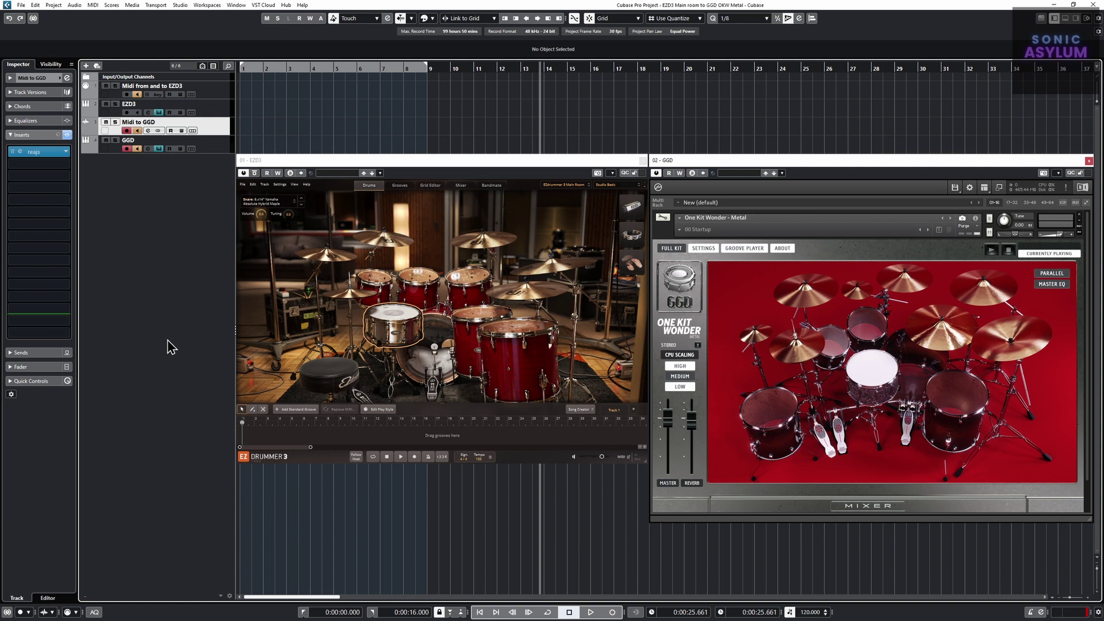
Audition the GGD kit's kick, rack toms, floor tom and snare from EZDrummer's drum view.
left_click(422, 342)
left_click(417, 286)
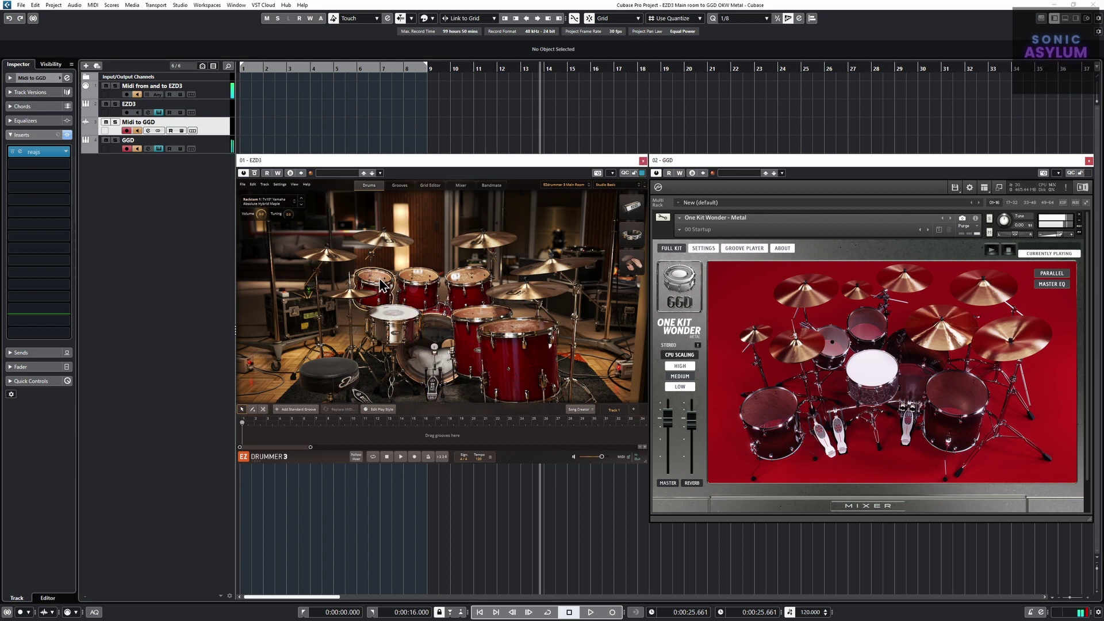
left_click(474, 309)
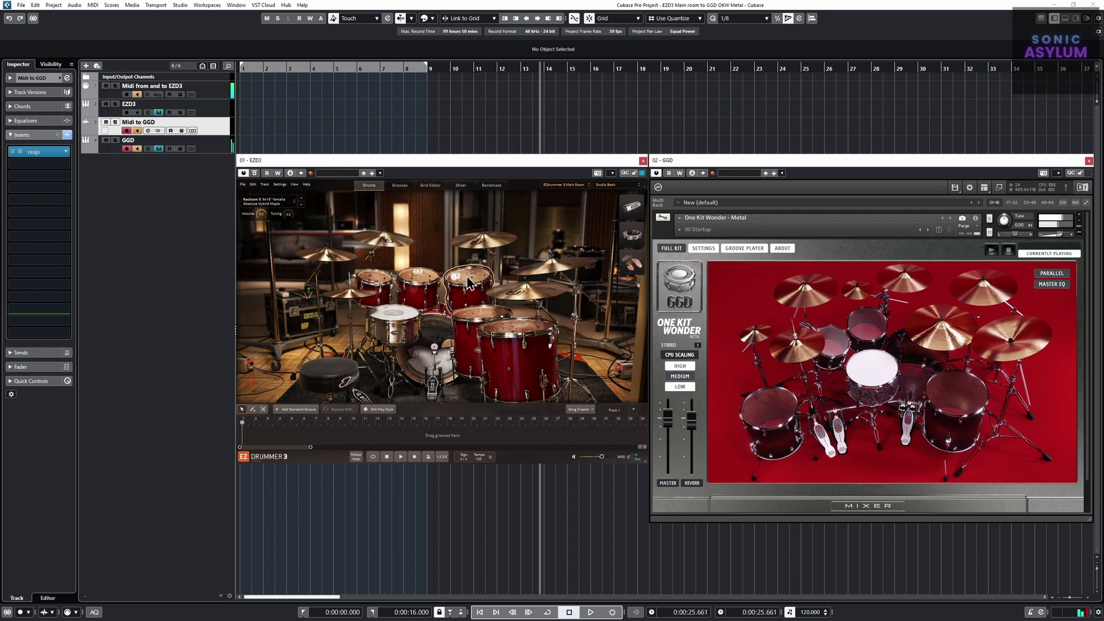
left_click(509, 340)
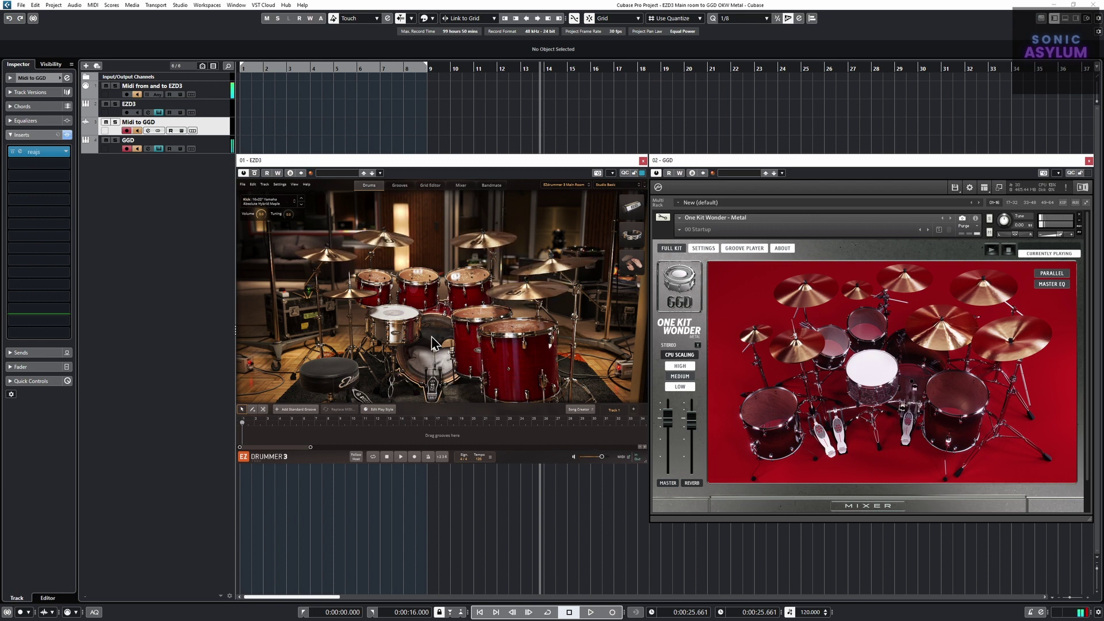
left_click(395, 316)
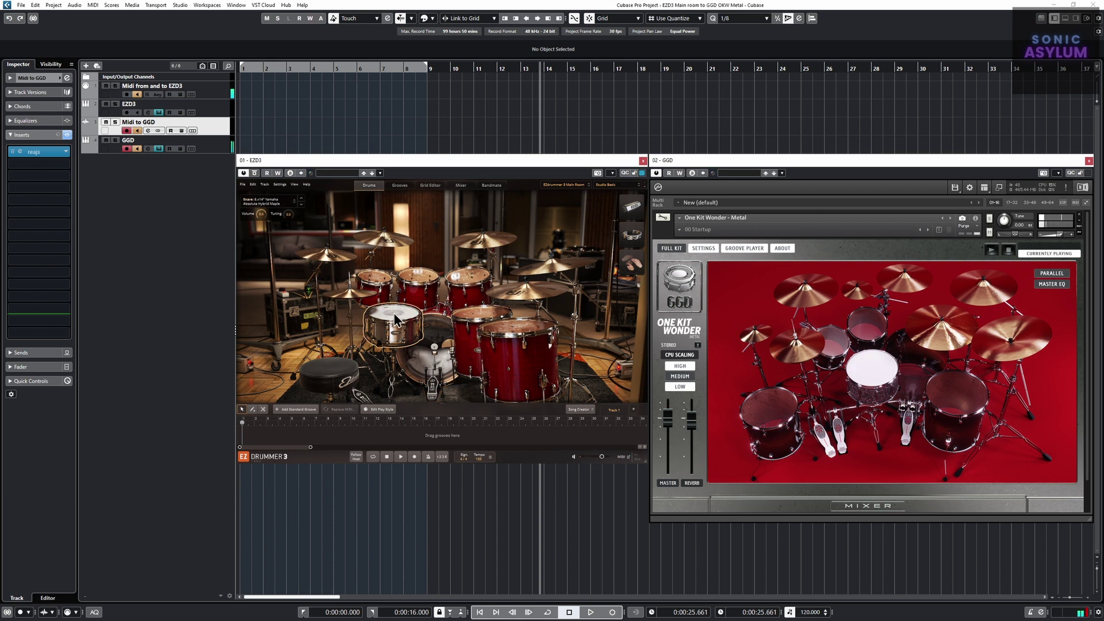
Preview the Heart 127, Tribal 110, Gomorrah 103 and Barrel 95 BPM grooves, then return to the kit.
left_click(400, 185)
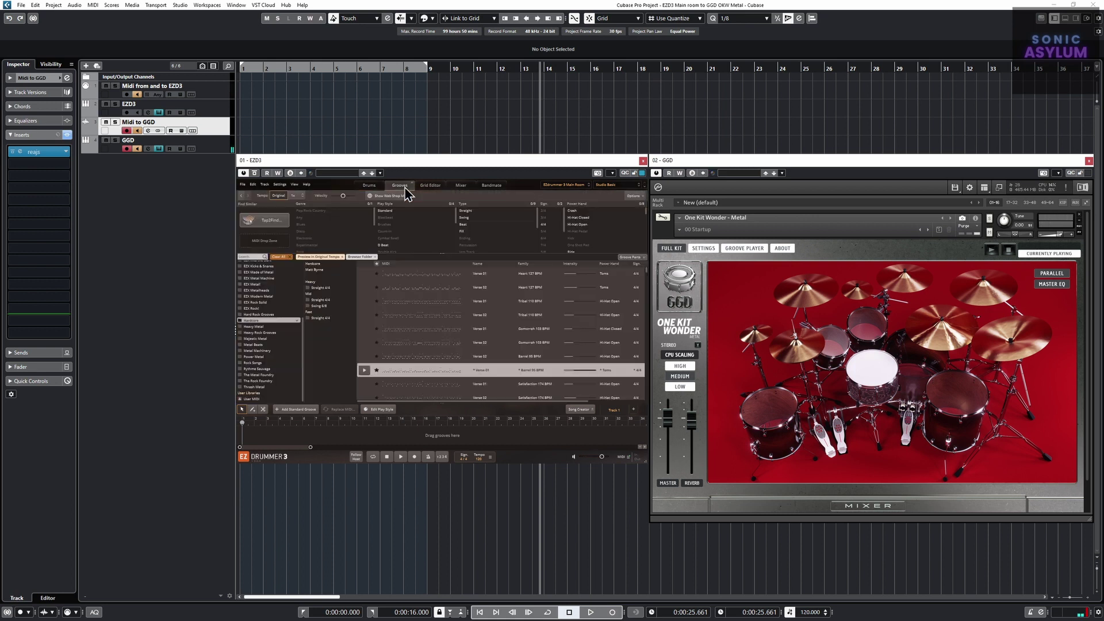
left_click(361, 272)
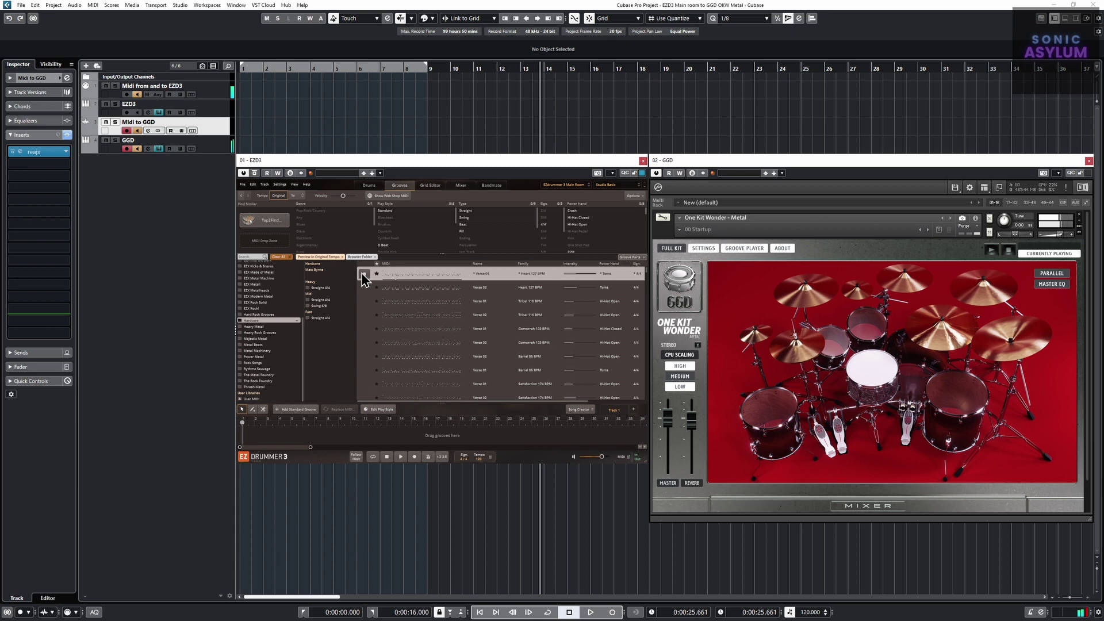
left_click(366, 315)
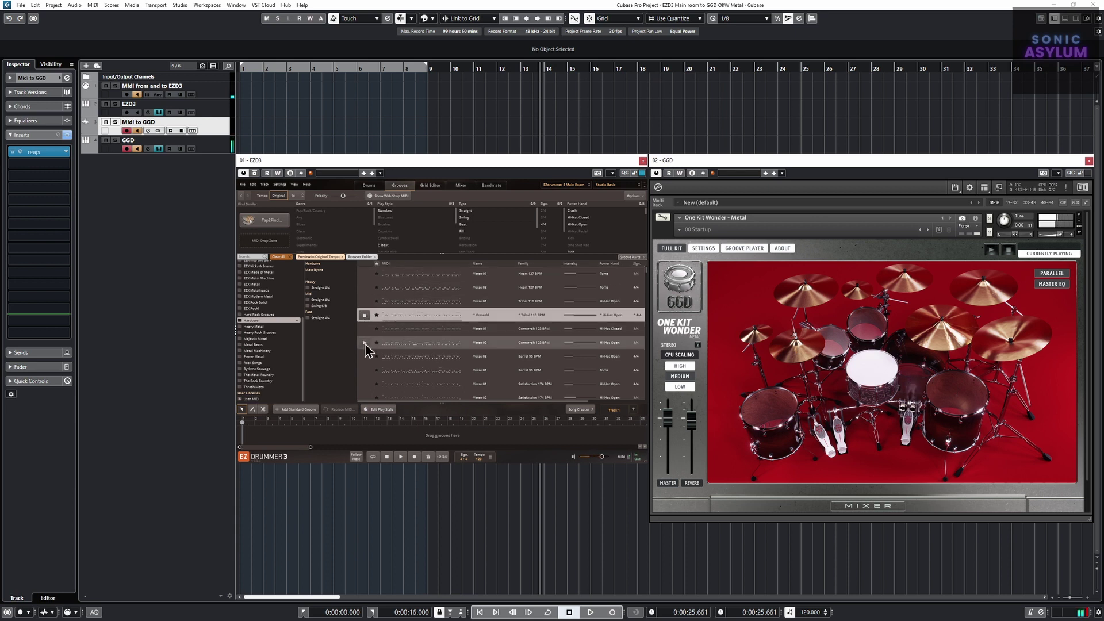
left_click(364, 343)
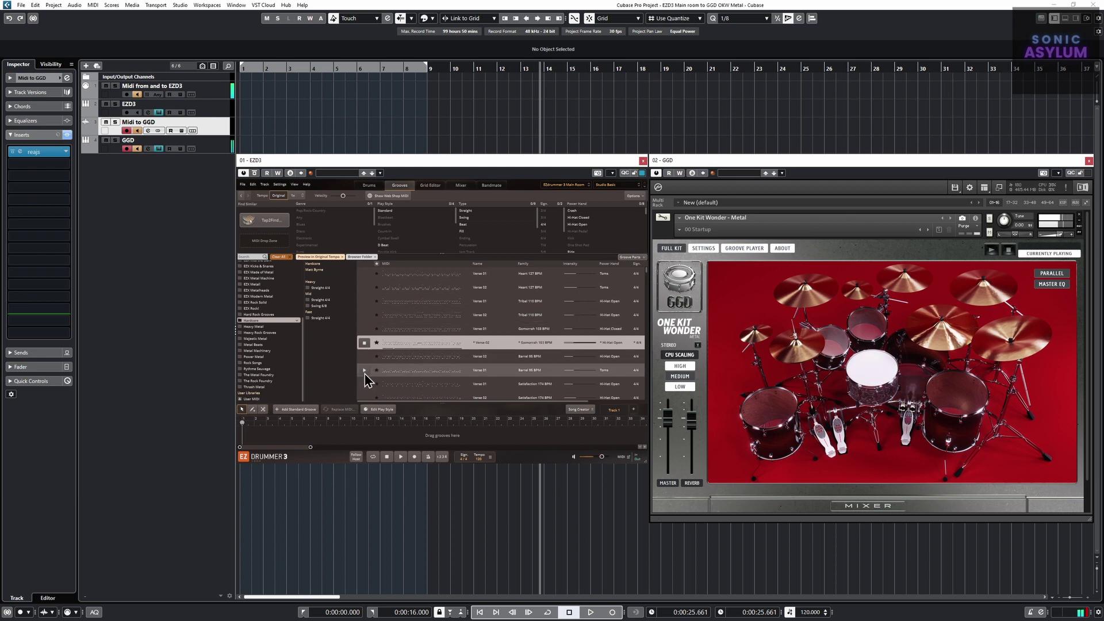
left_click(365, 372)
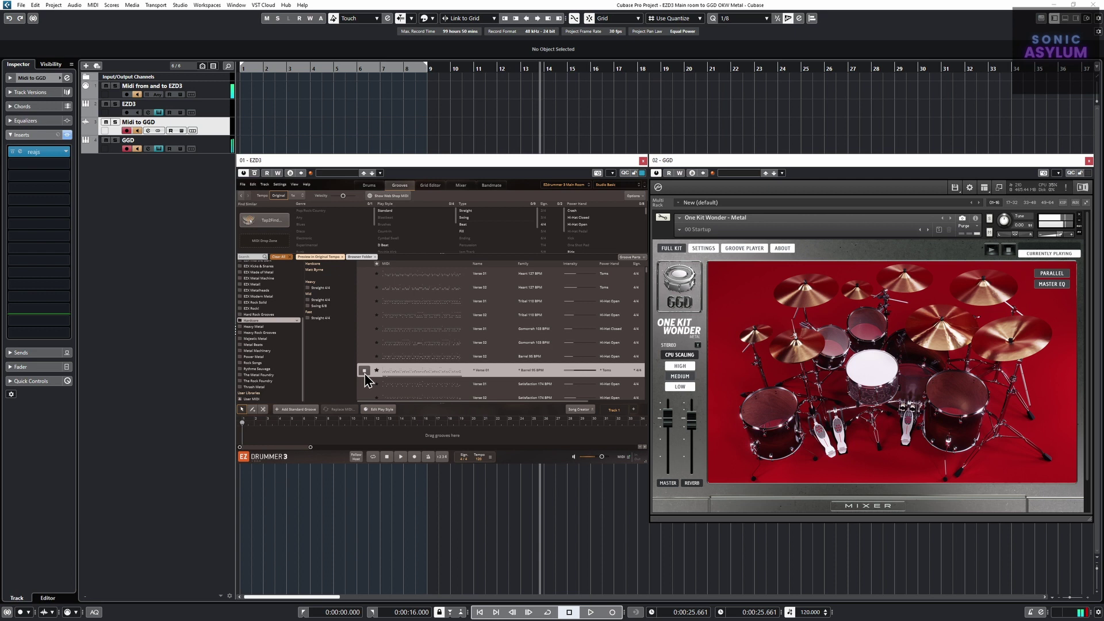
left_click(365, 371)
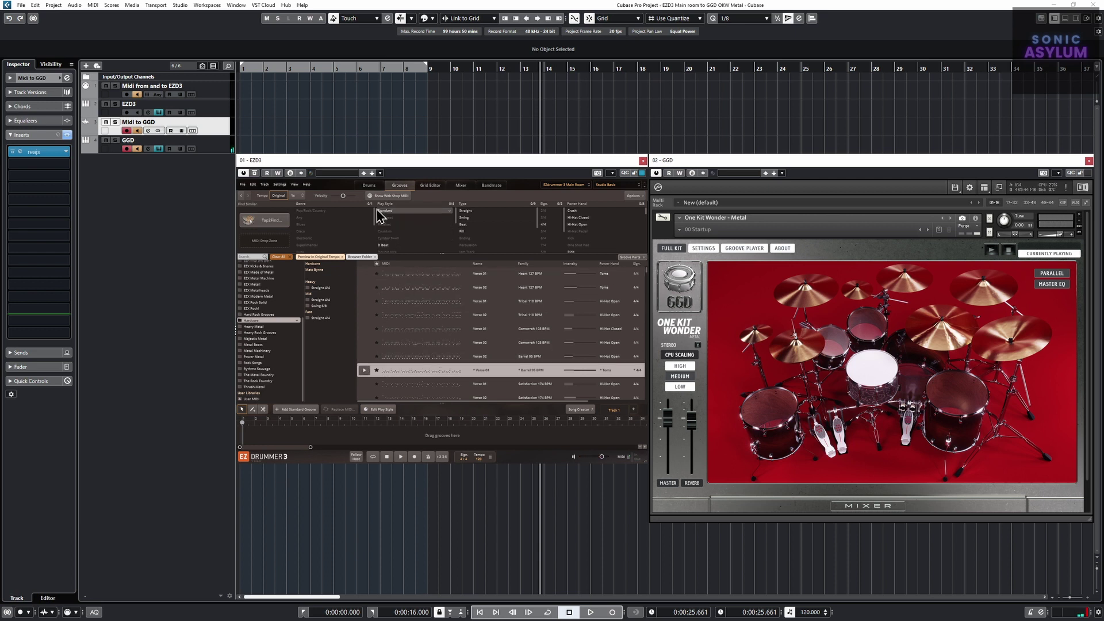
left_click(368, 186)
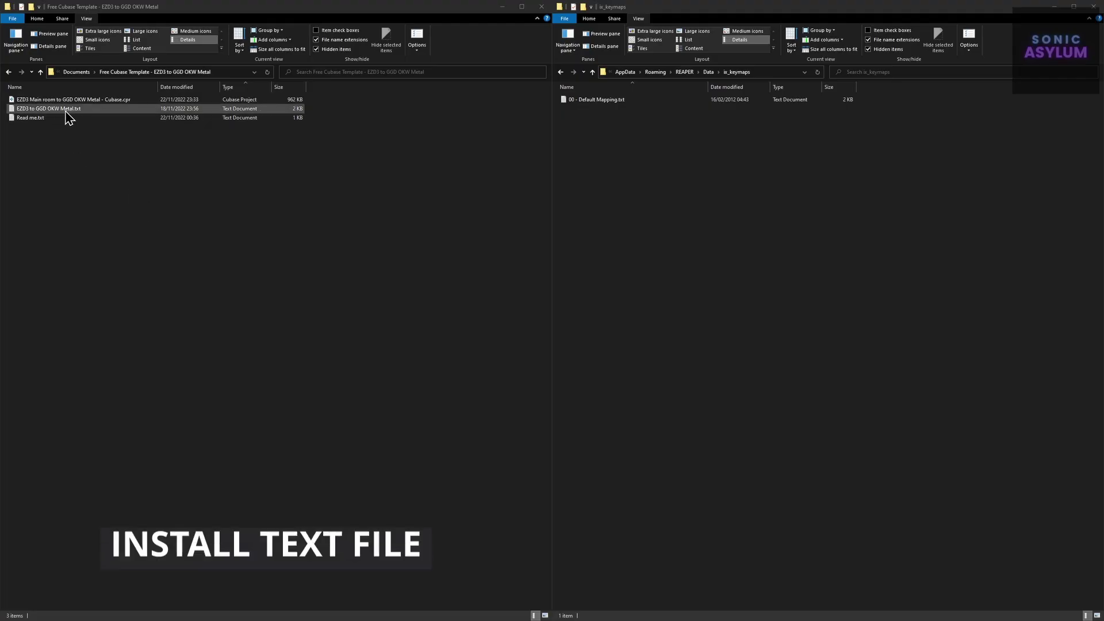
Copy EZD3 to GGD OKW Metal.txt into ix_keymaps, confirm the path in Read me.txt, and open the Cubase template.
left_click_drag(64, 110, 611, 189)
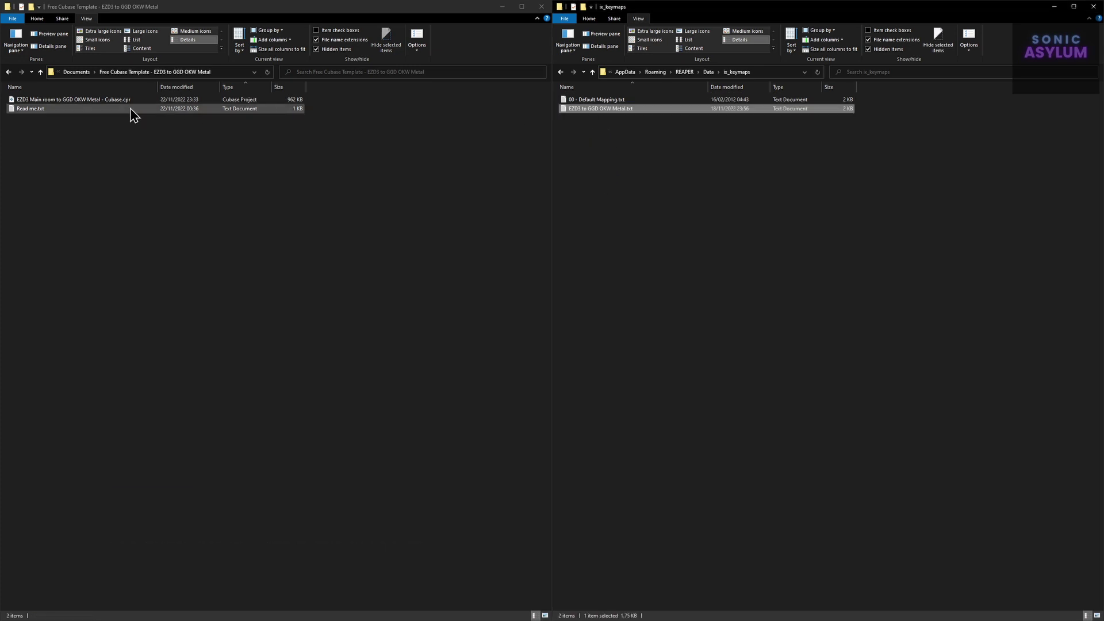
double_click(41, 111)
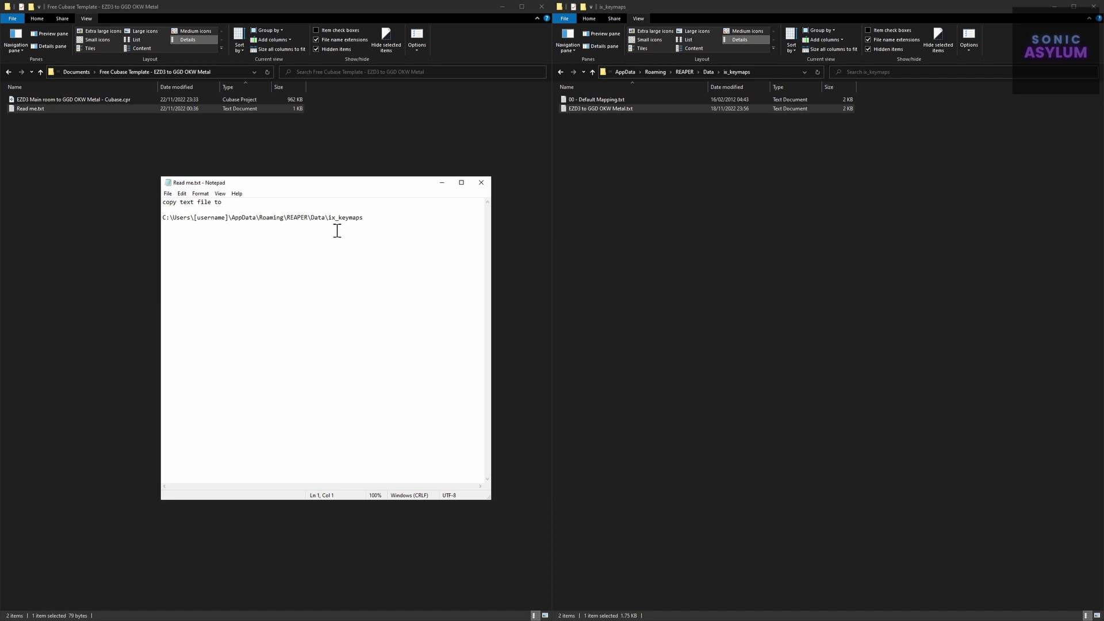
left_click_drag(364, 218, 162, 222)
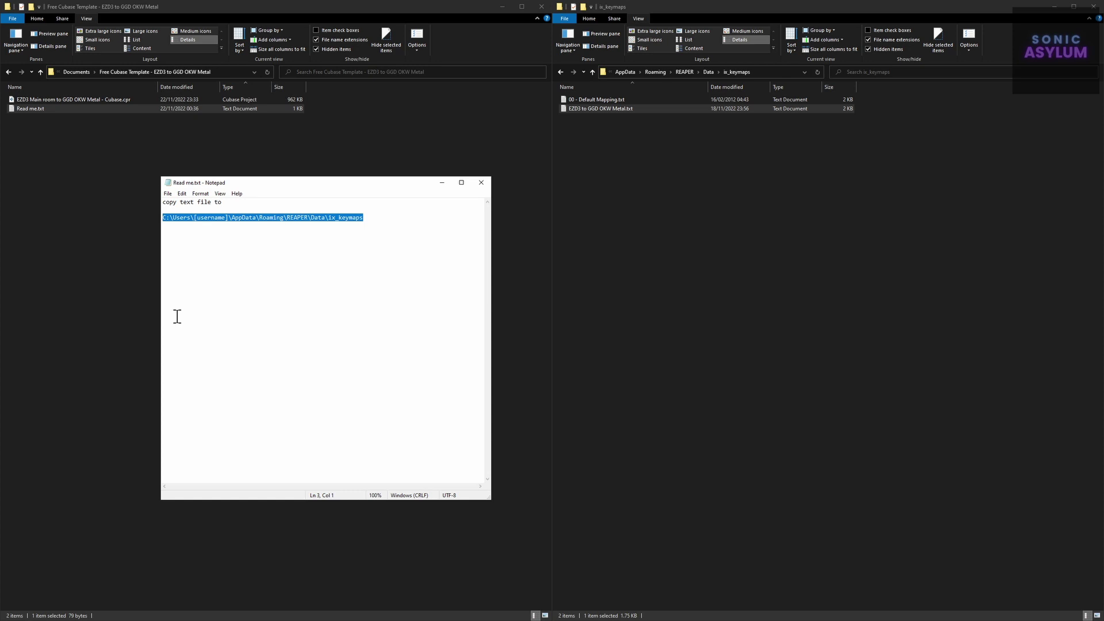
double_click(59, 101)
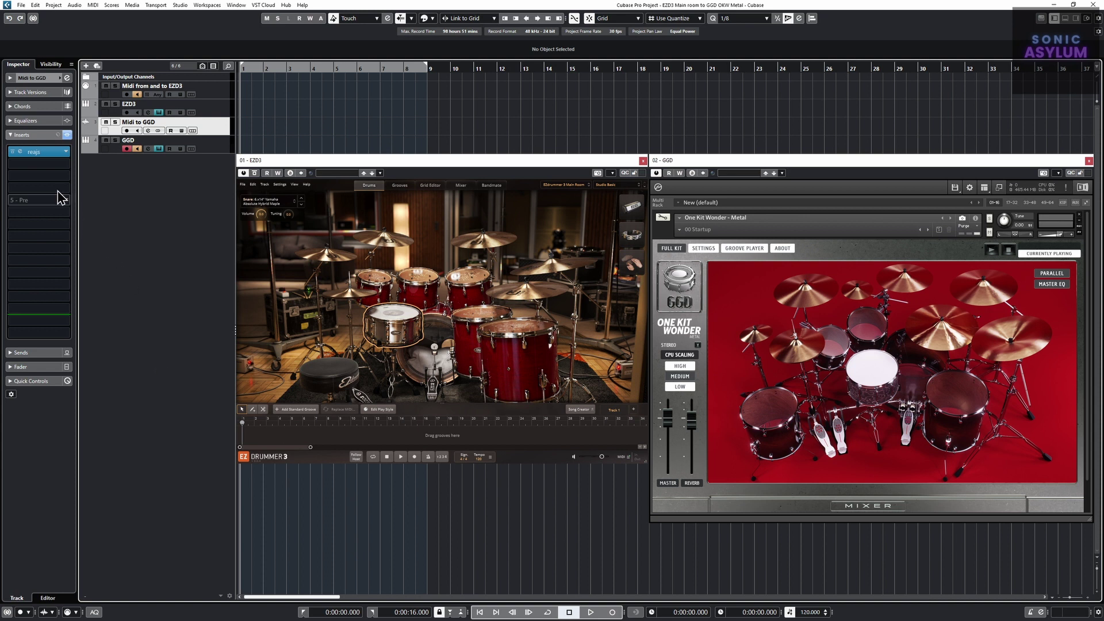
Set the Midi to GGD track's reajs mapping file to EZD3 to GGD OKW Metal.txt.
left_click(21, 152)
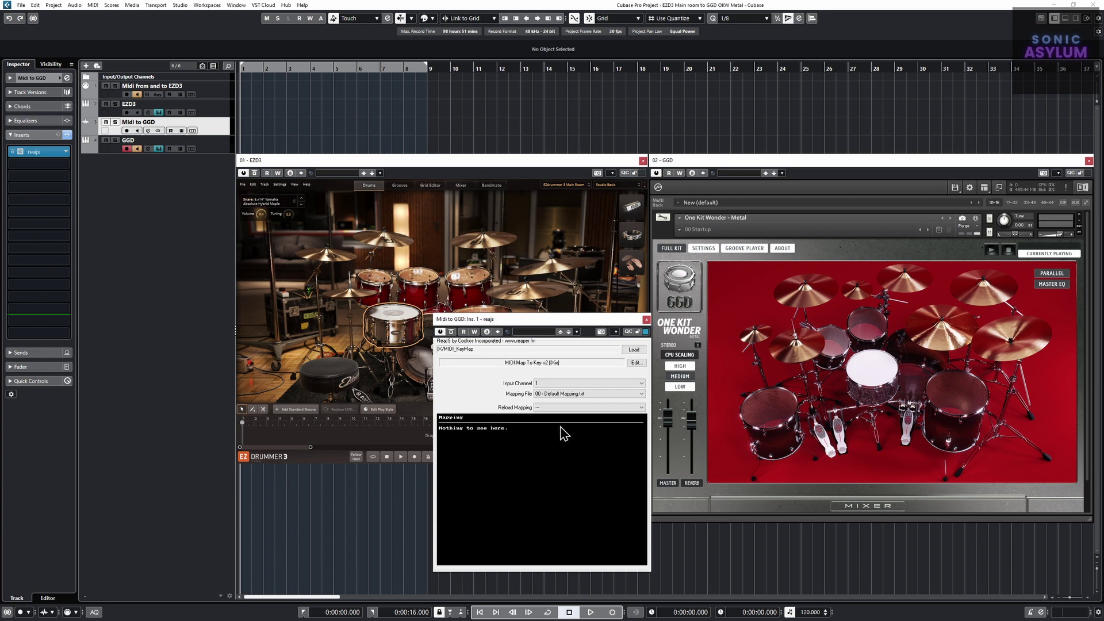
left_click(571, 394)
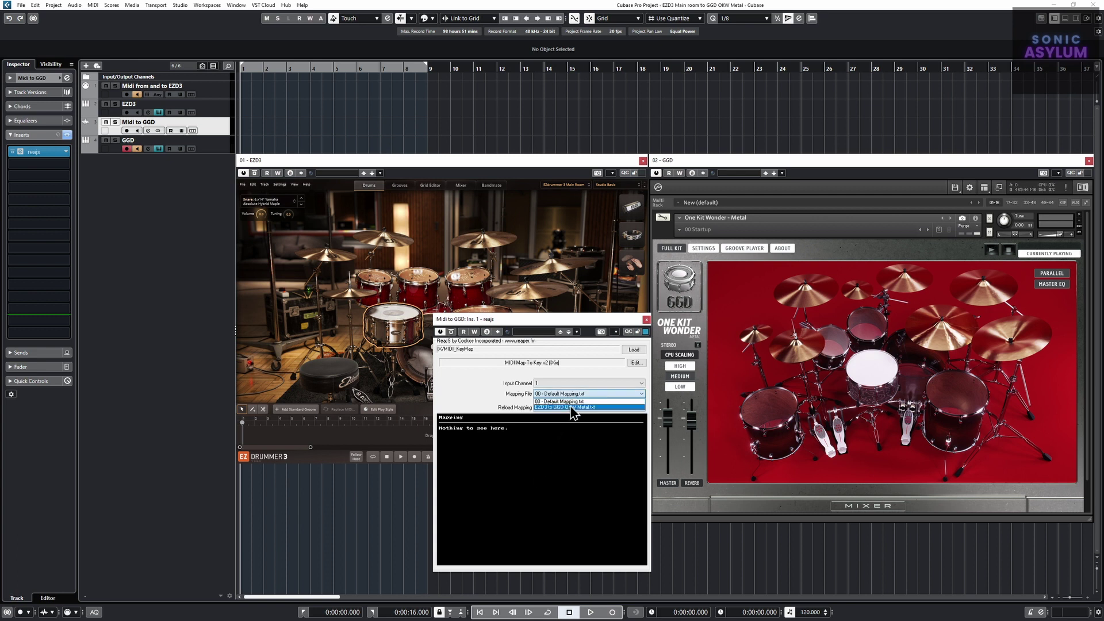
left_click(571, 407)
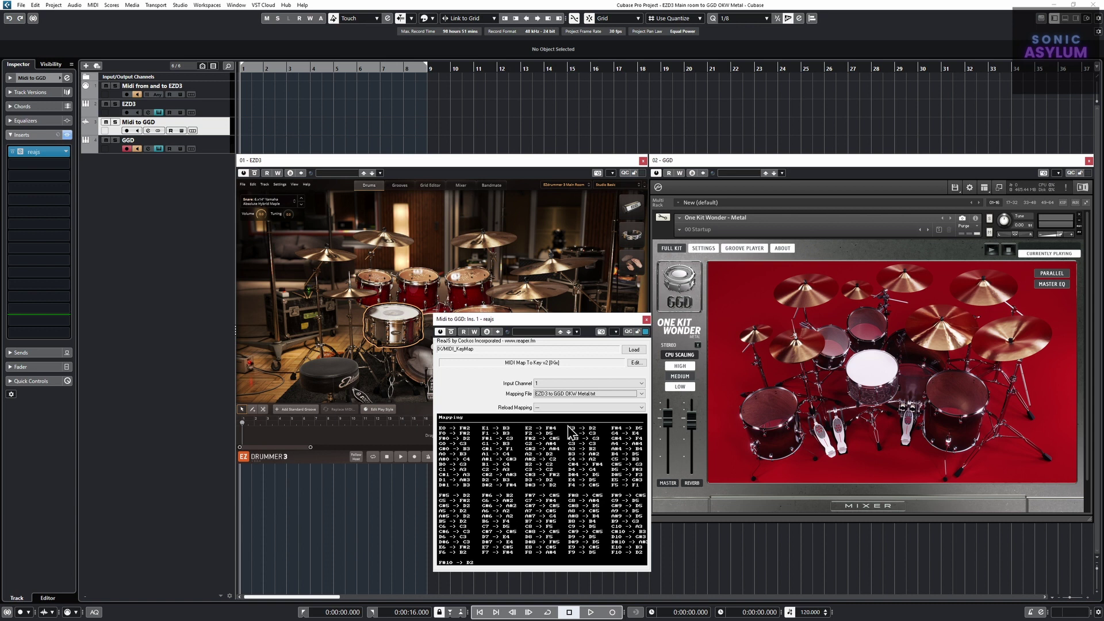
Check MIDI Out under EZDrummer's Settings > Advanced, then close the reajs key map window.
left_click(278, 190)
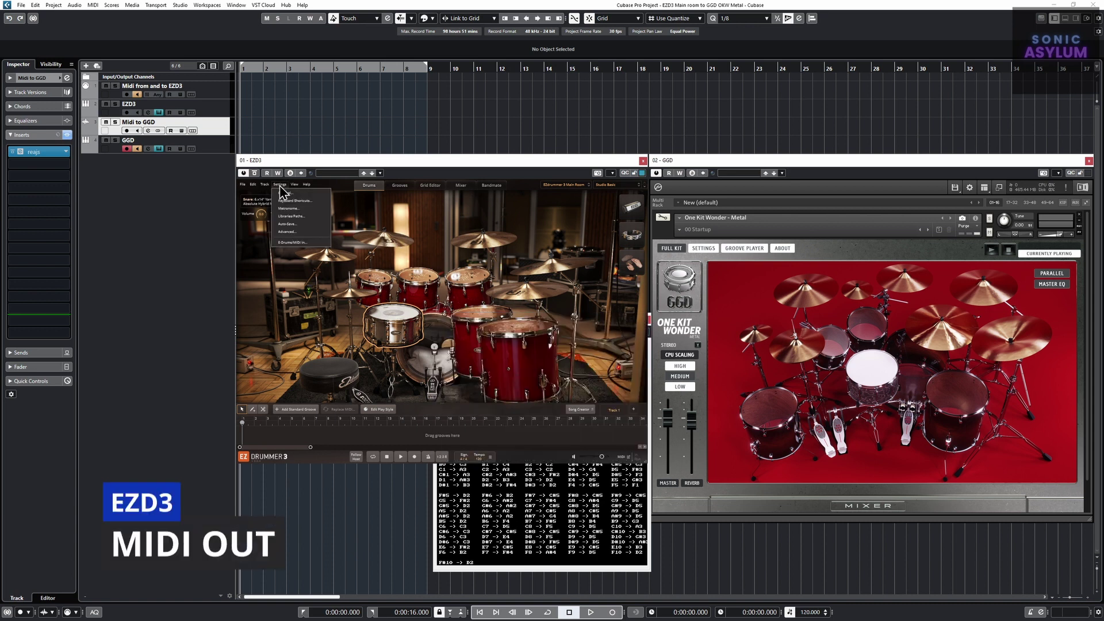
left_click(289, 195)
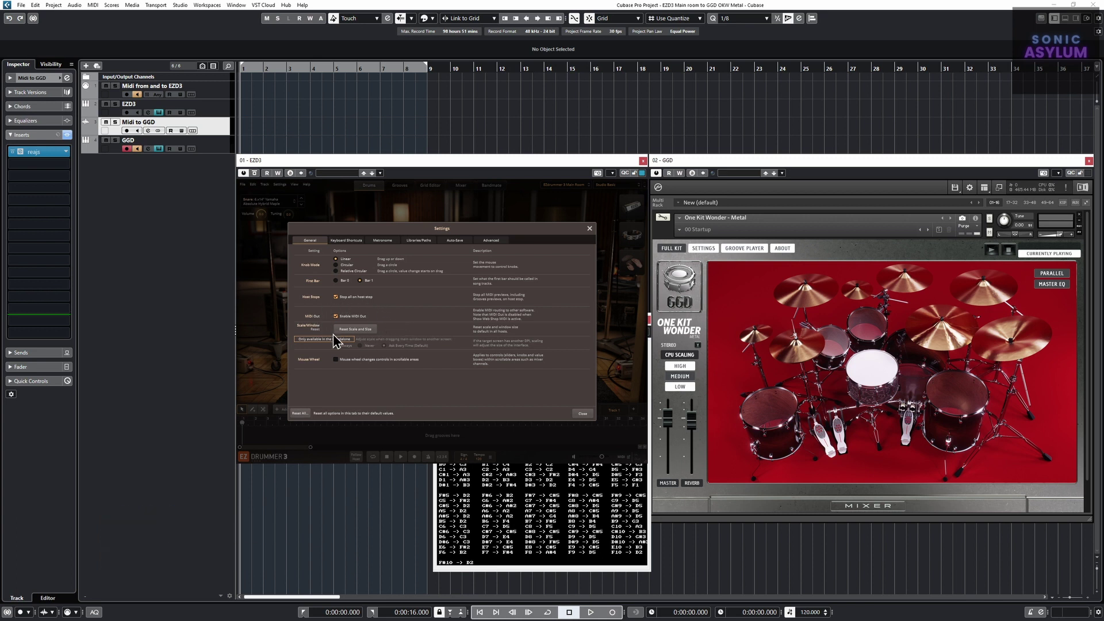
left_click(583, 414)
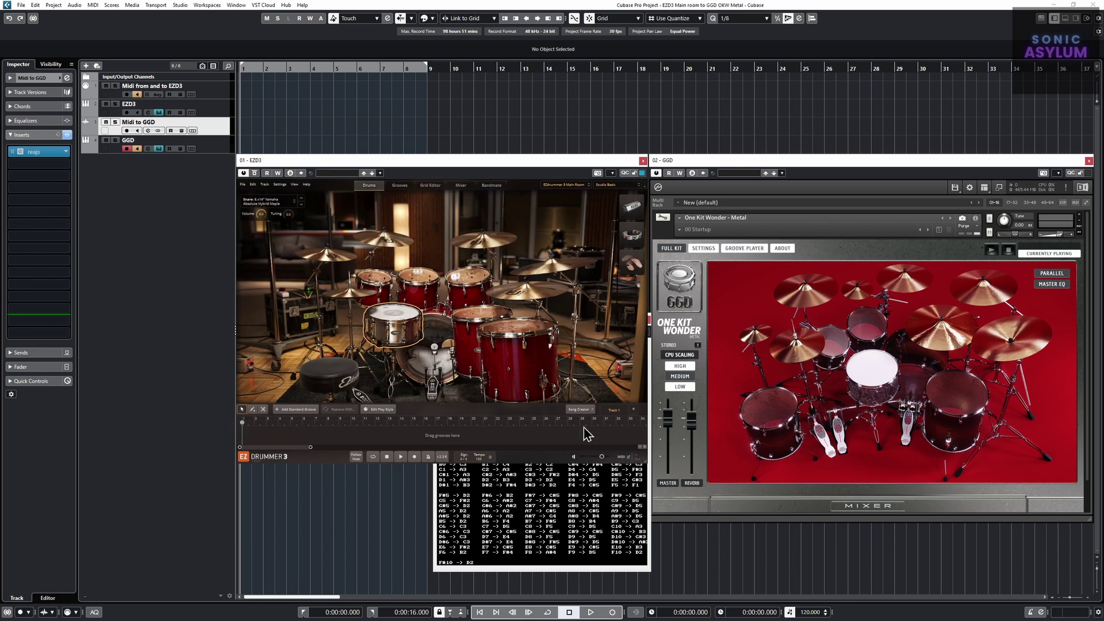
left_click(580, 484)
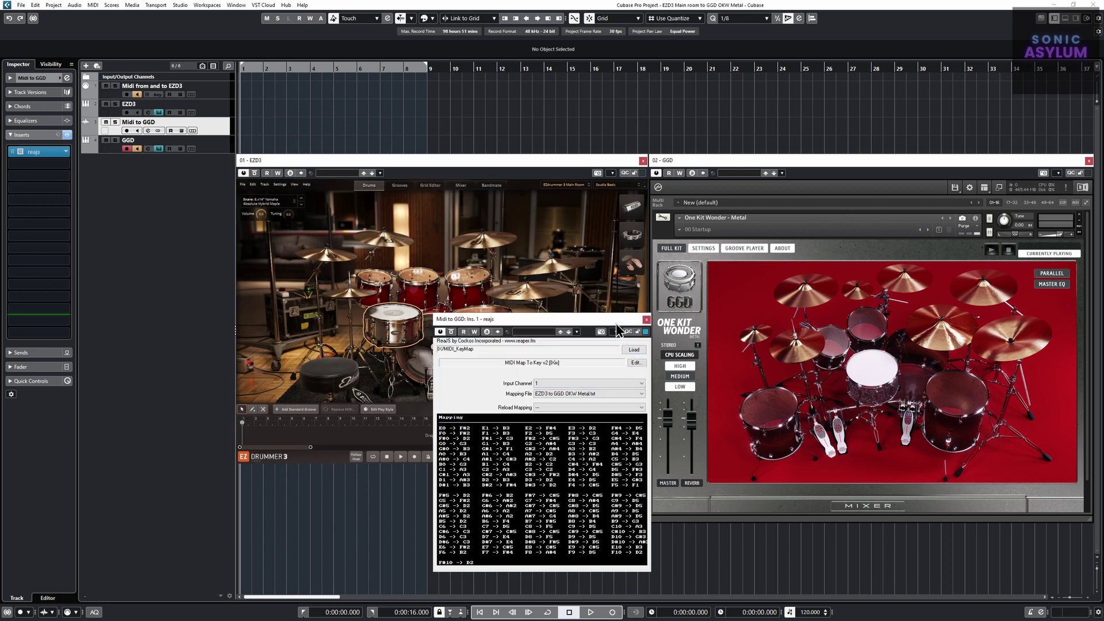
left_click(647, 319)
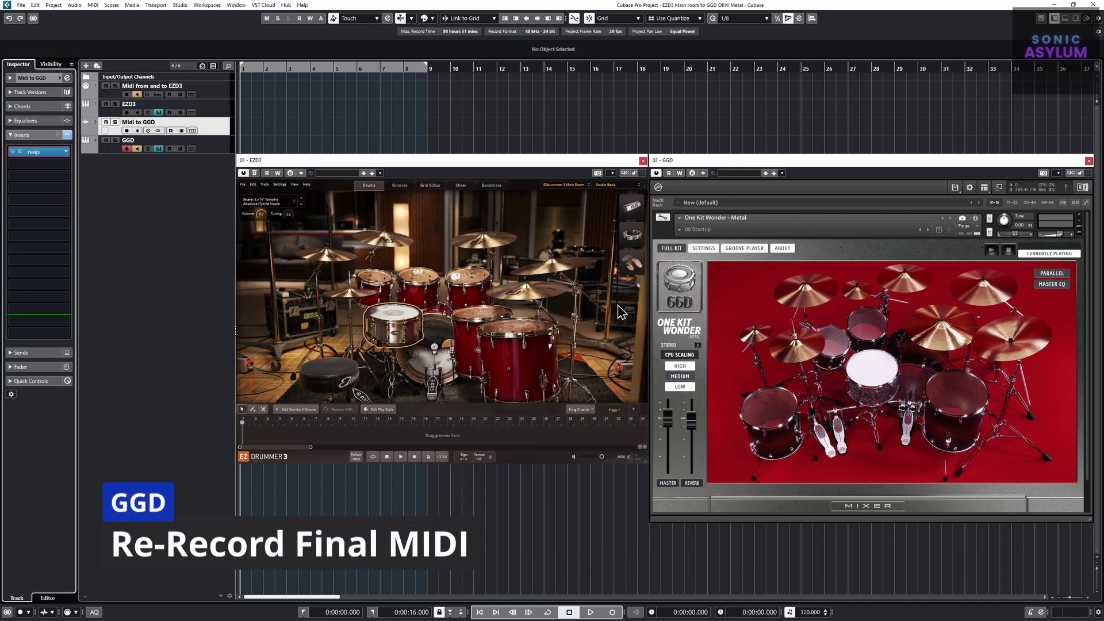
Drop EZDrummer's first groove at bar 1 and record its remapped playback onto the armed GGD track.
left_click(401, 186)
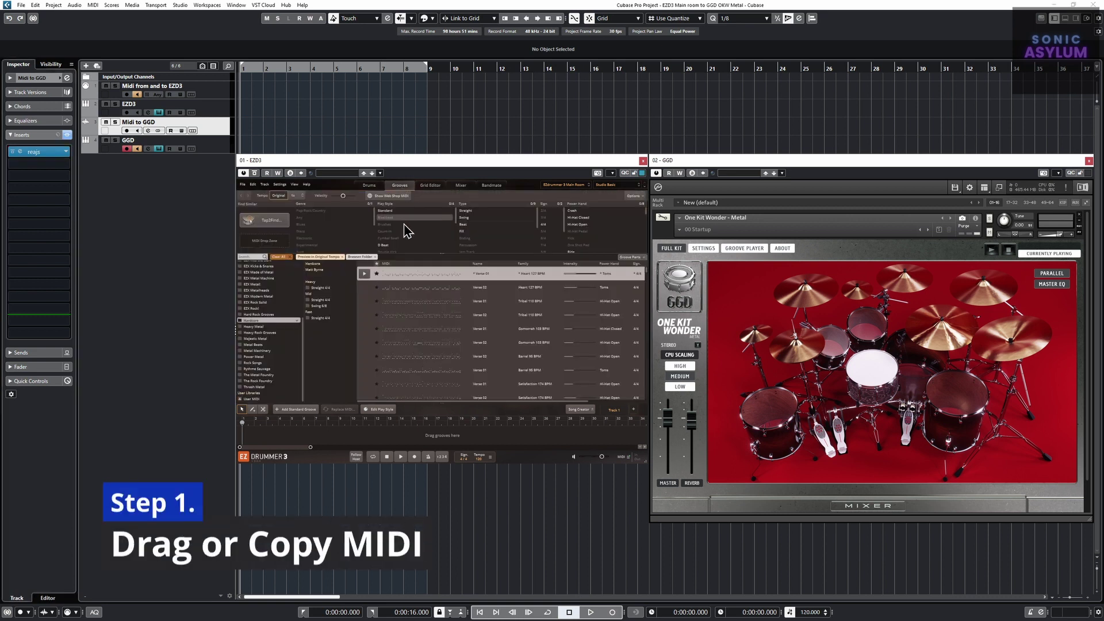
left_click_drag(405, 280, 242, 94)
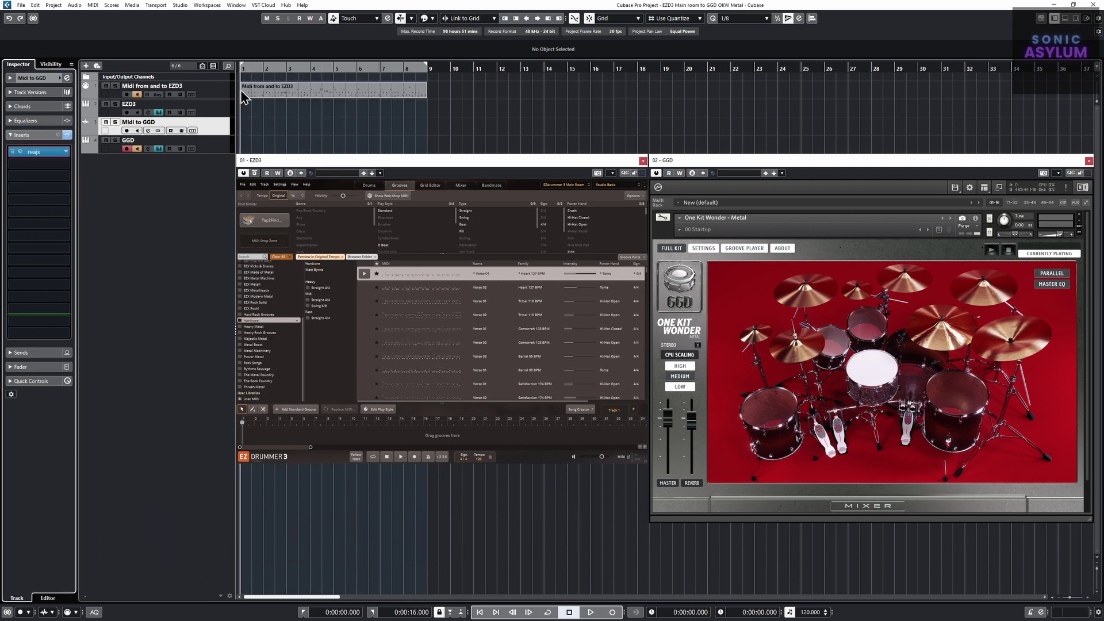
left_click(127, 148)
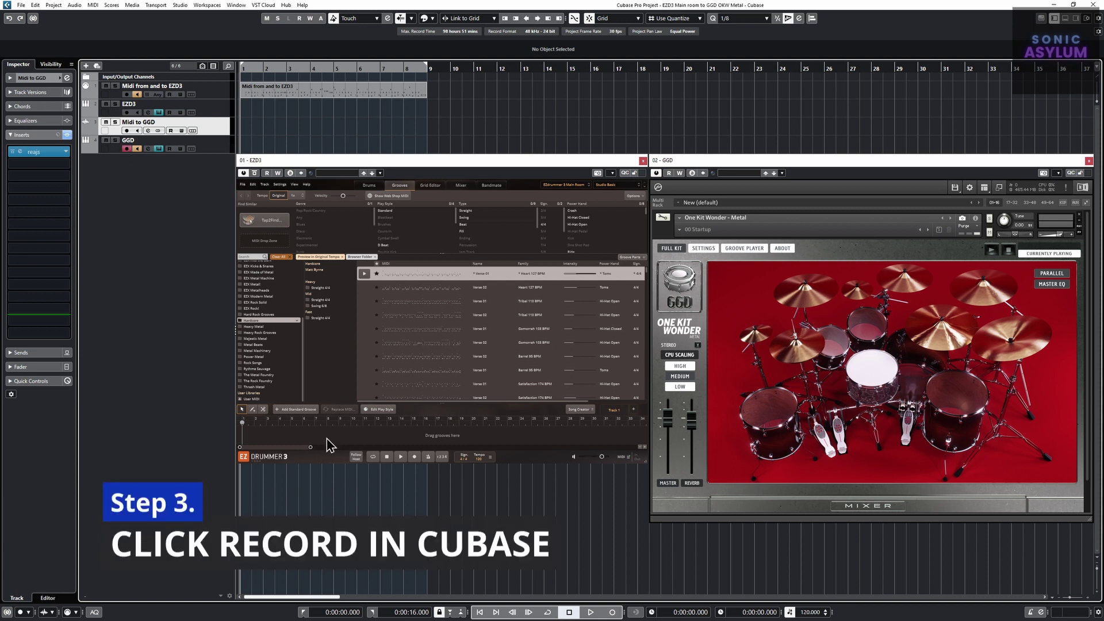
left_click(613, 613)
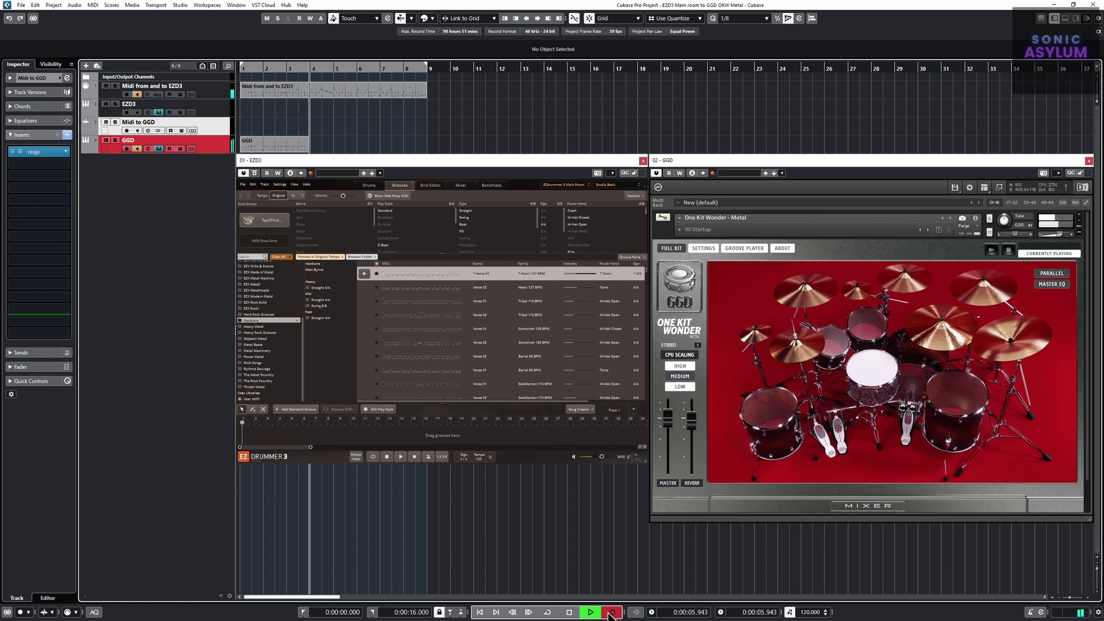
left_click(613, 613)
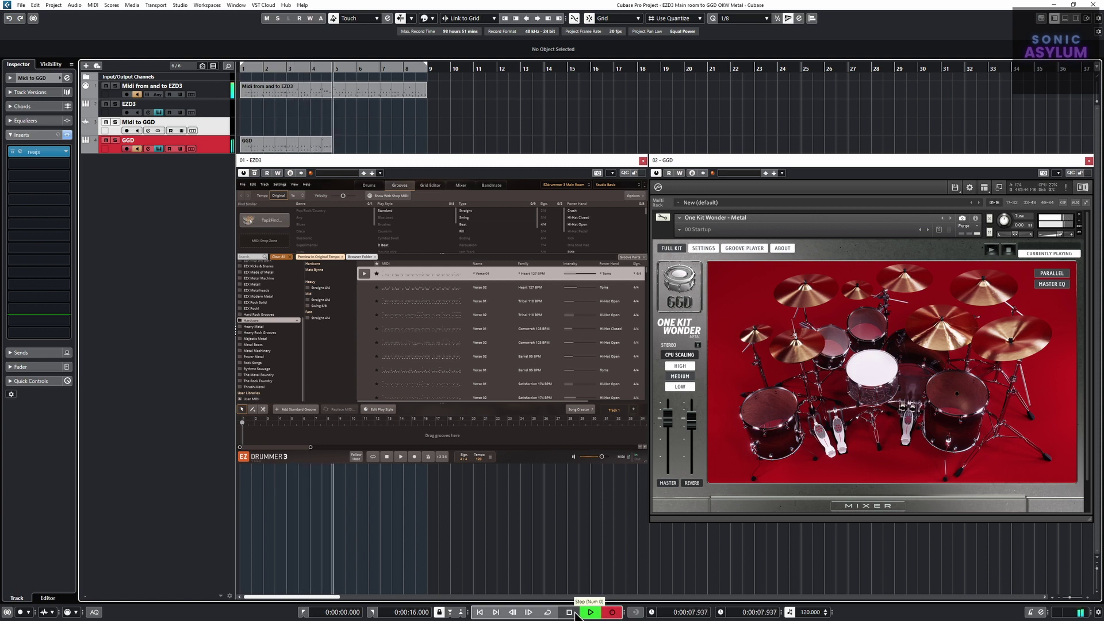
left_click(574, 613)
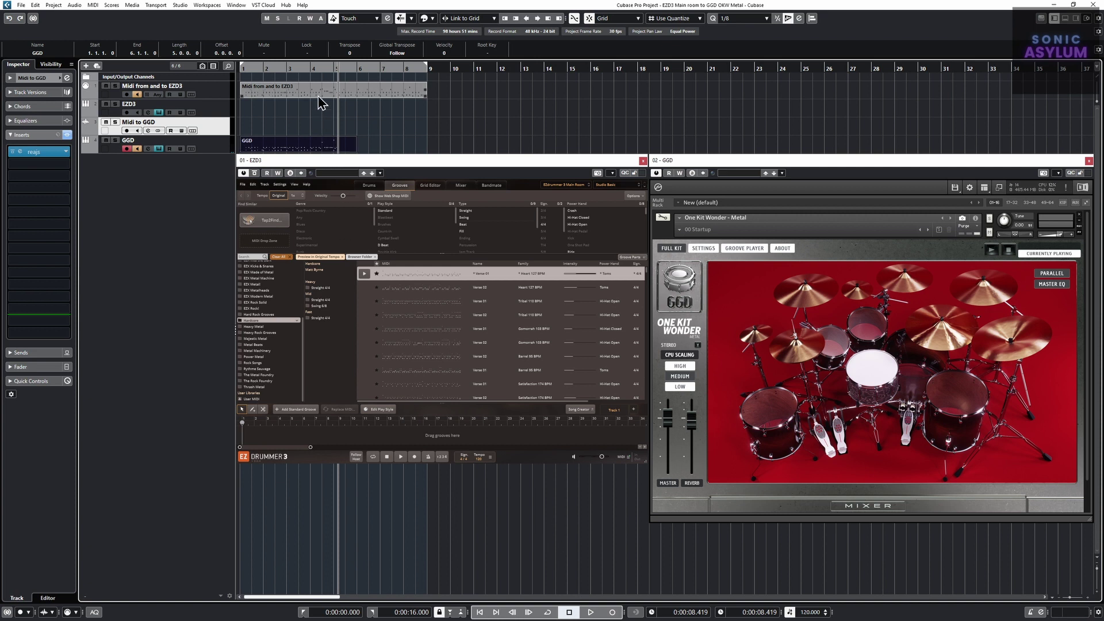
Delete the EZD3 groove part, play the GGD recording from the start, and show EZDrummer's Drums page.
key("Delete")
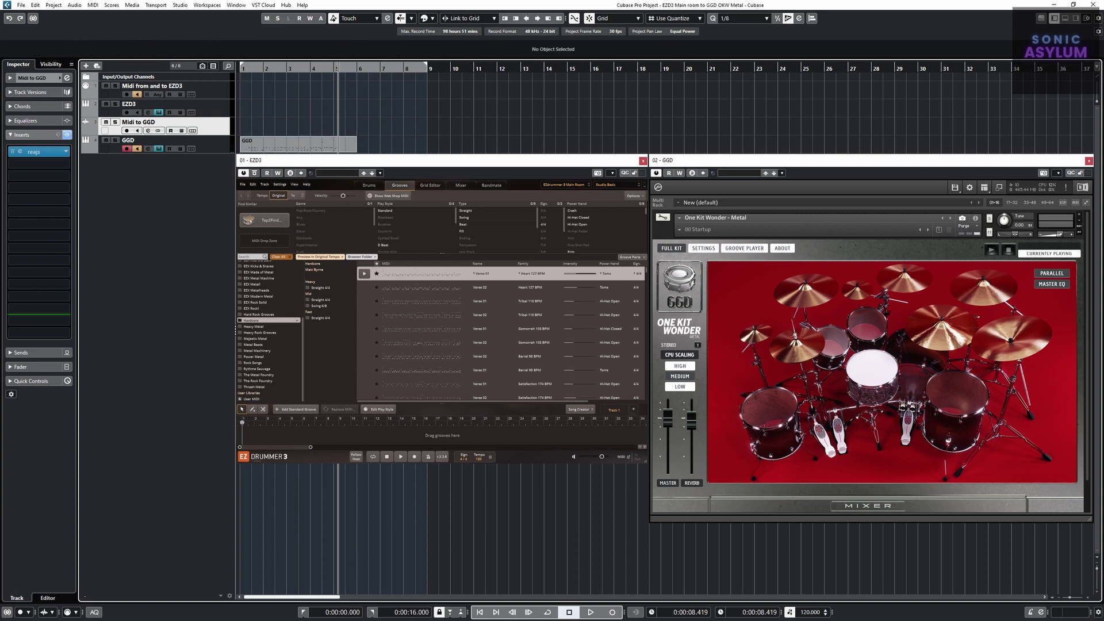
left_click(479, 612)
left_click(591, 611)
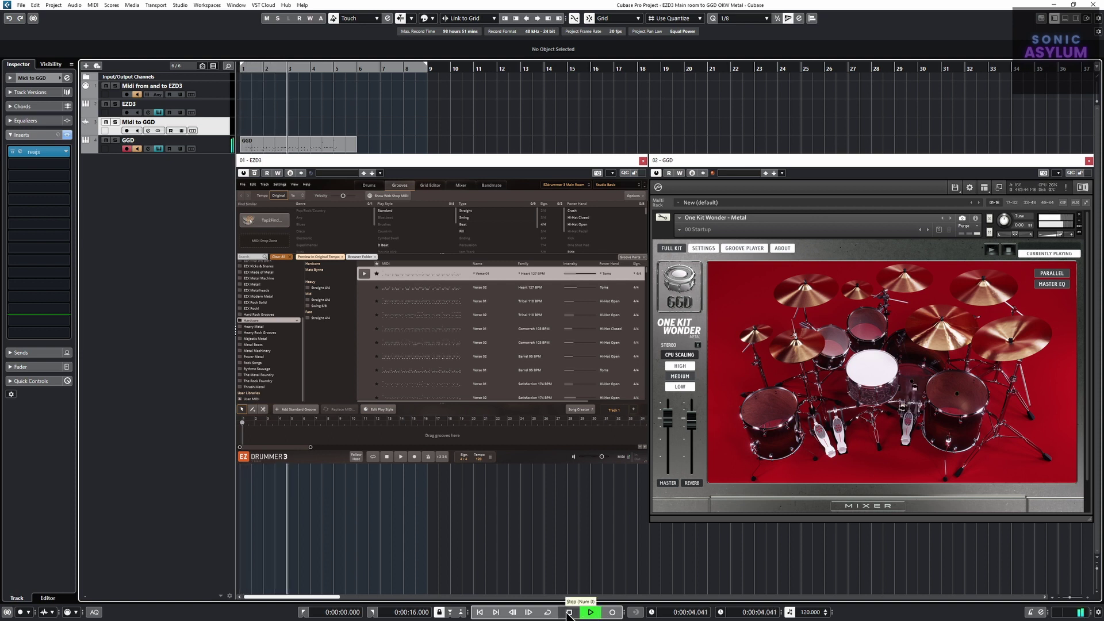
left_click(569, 612)
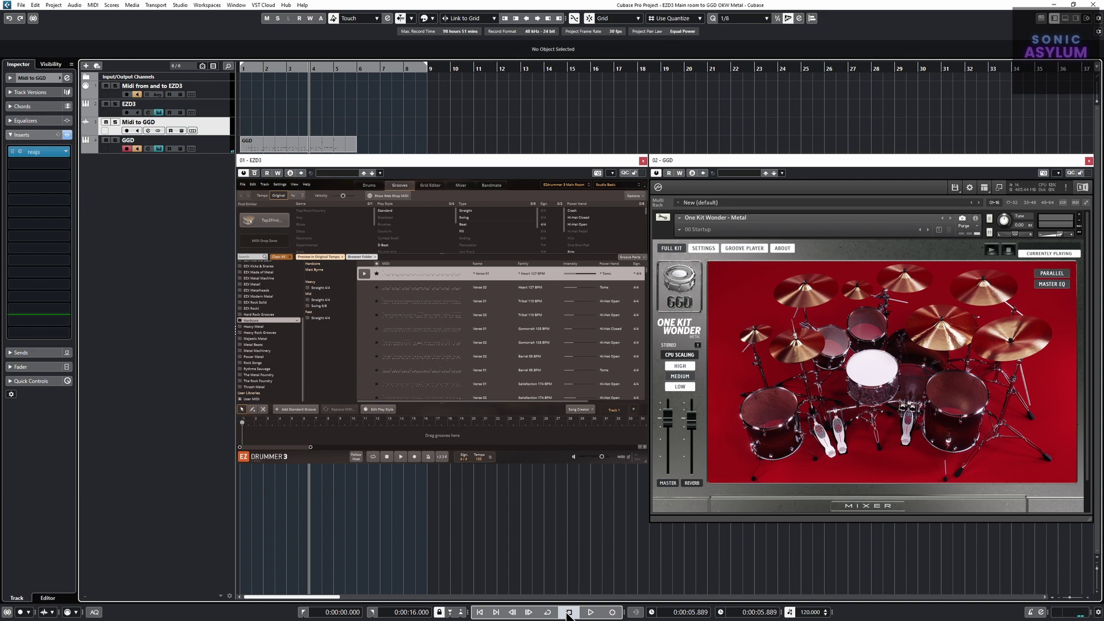
left_click(371, 186)
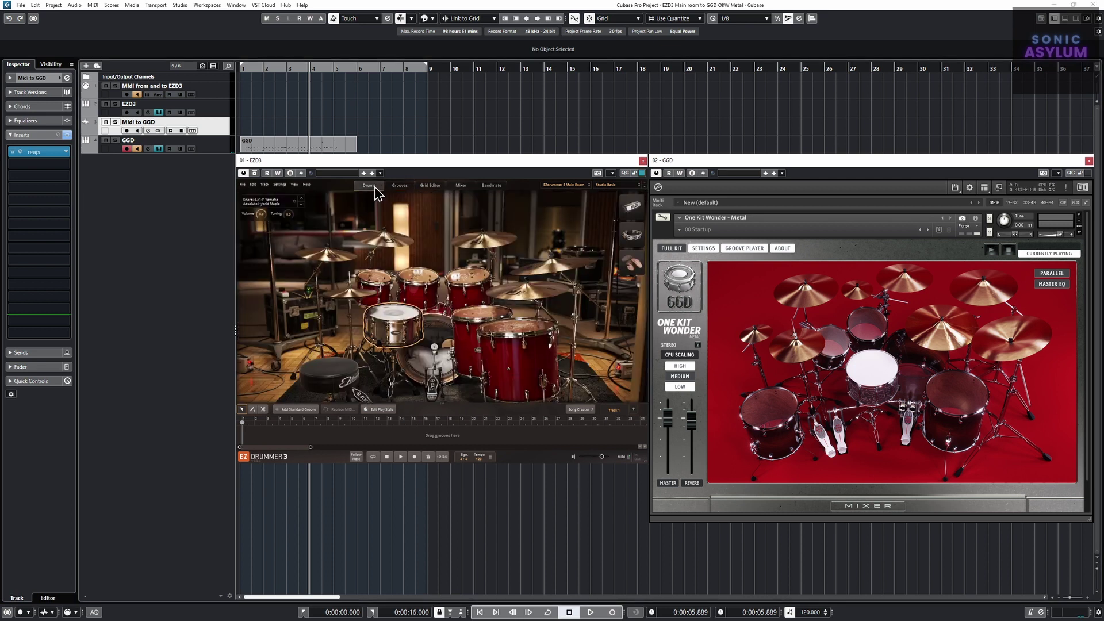